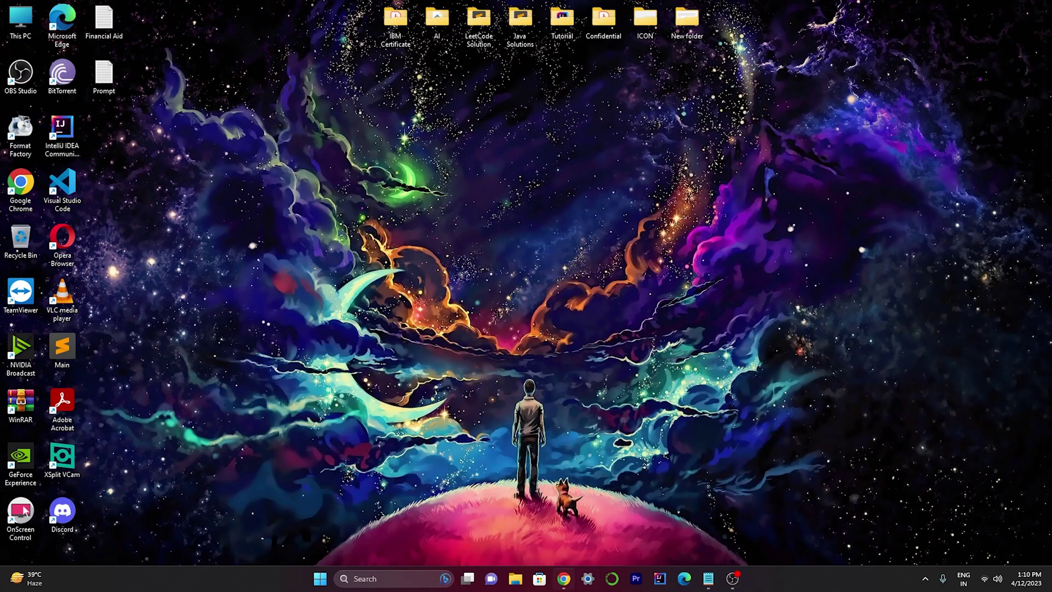
- Reach the Leonardo.ai website from the Chrome search results and submit the empty email field
click(564, 578)
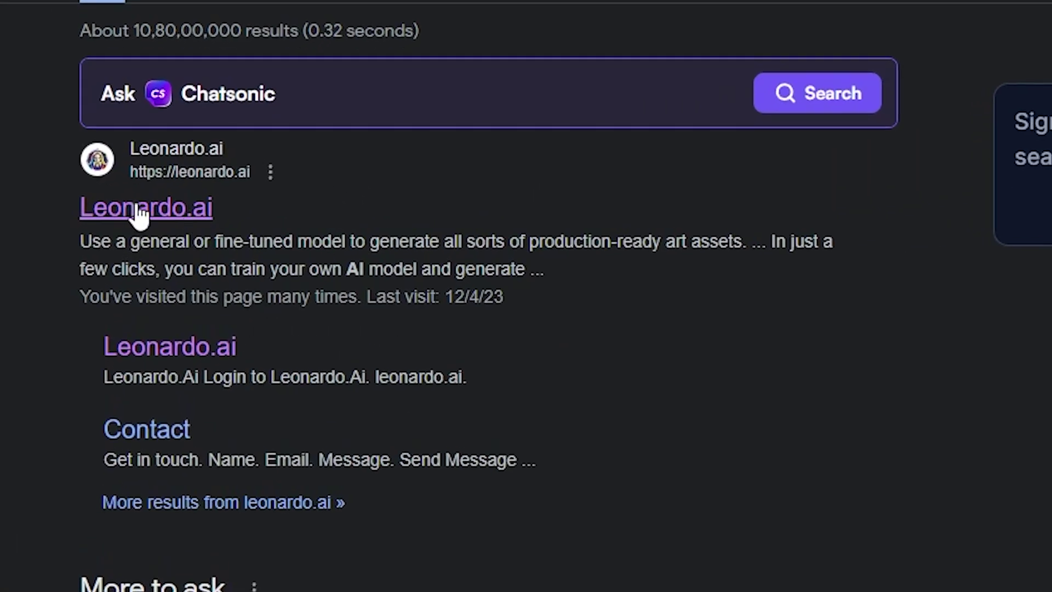
click(146, 207)
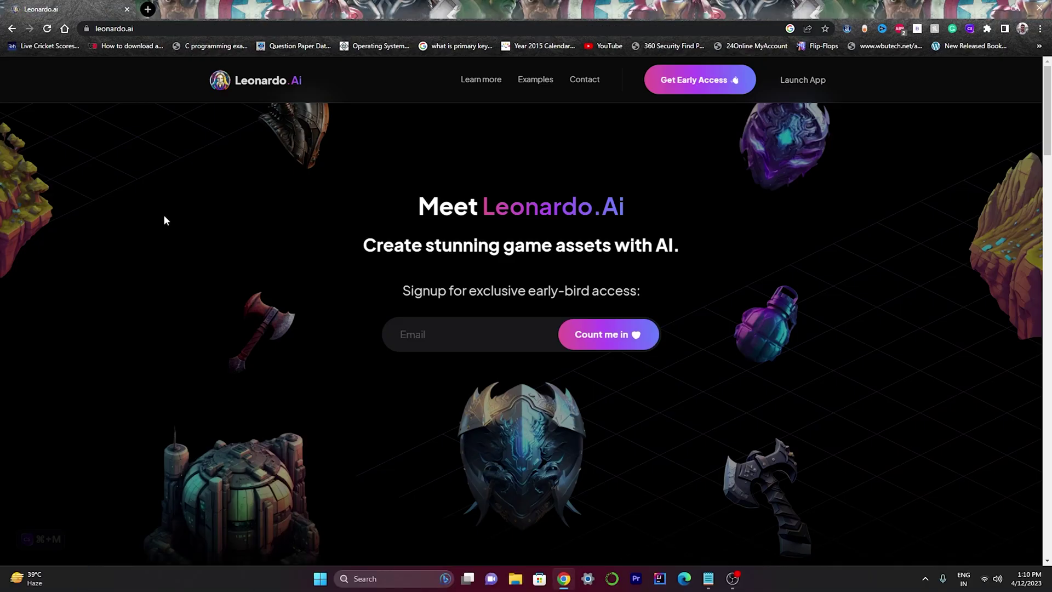
click(481, 335)
key(Return)
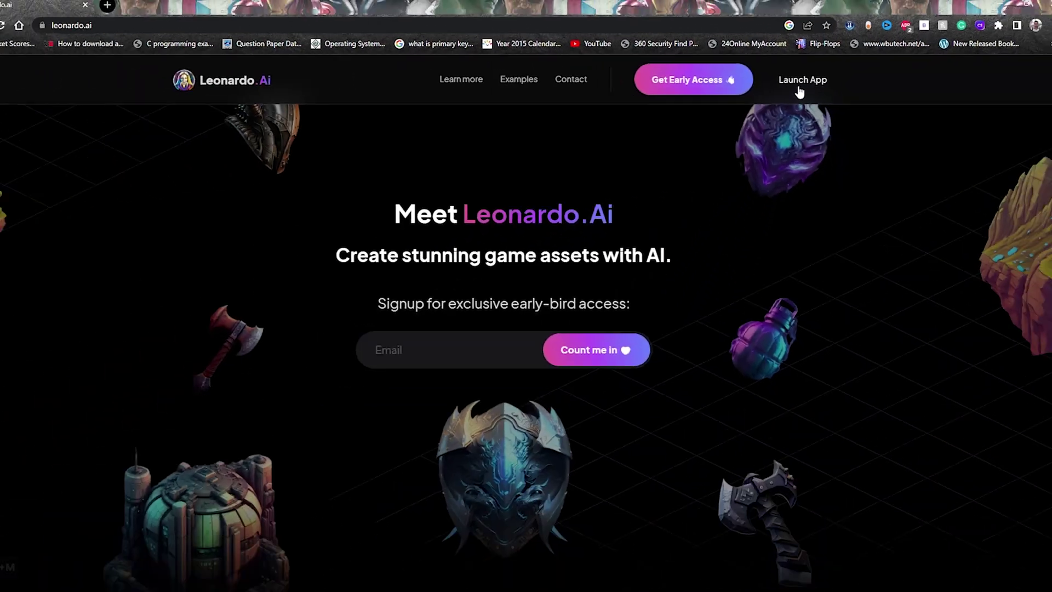
- Launch the Leonardo.Ai app and confirm 'Yes, I'm whitelisted' to reach the login page
click(793, 93)
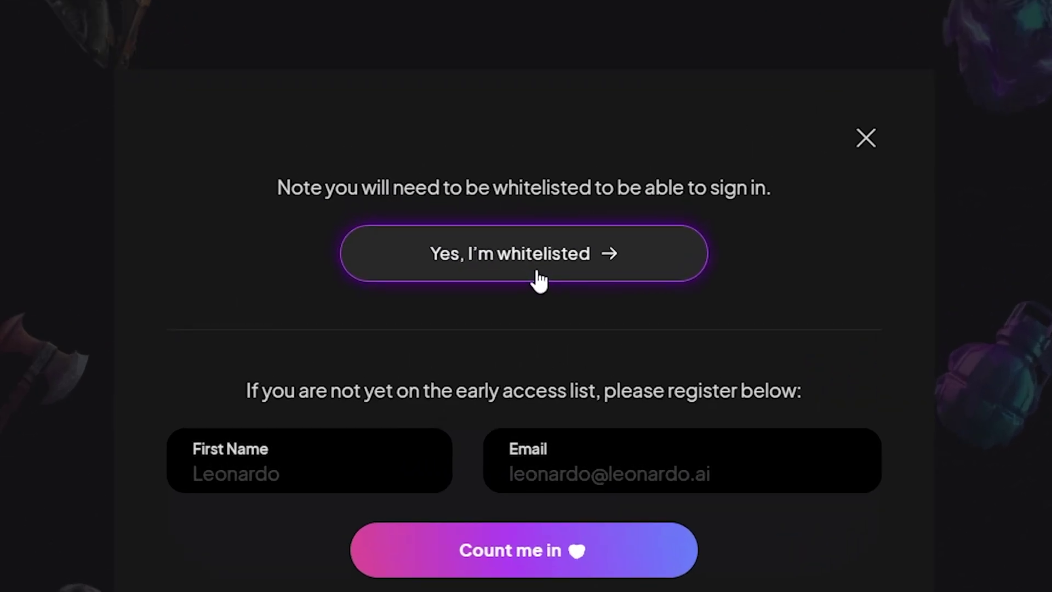
click(535, 260)
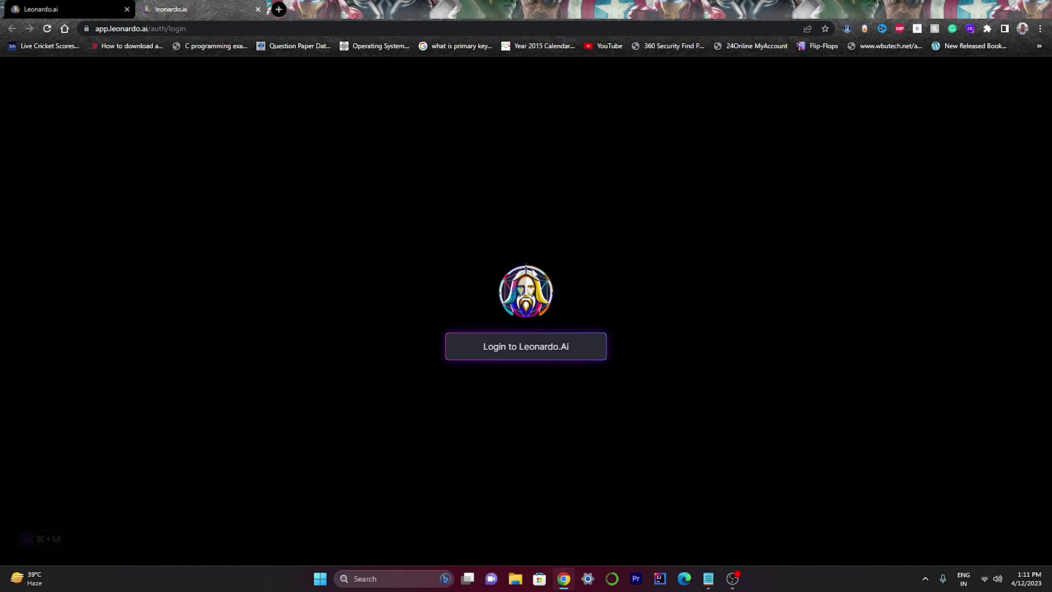
- Log in to Leonardo.Ai and go to the AI Image Generation tool from the sidebar
click(529, 348)
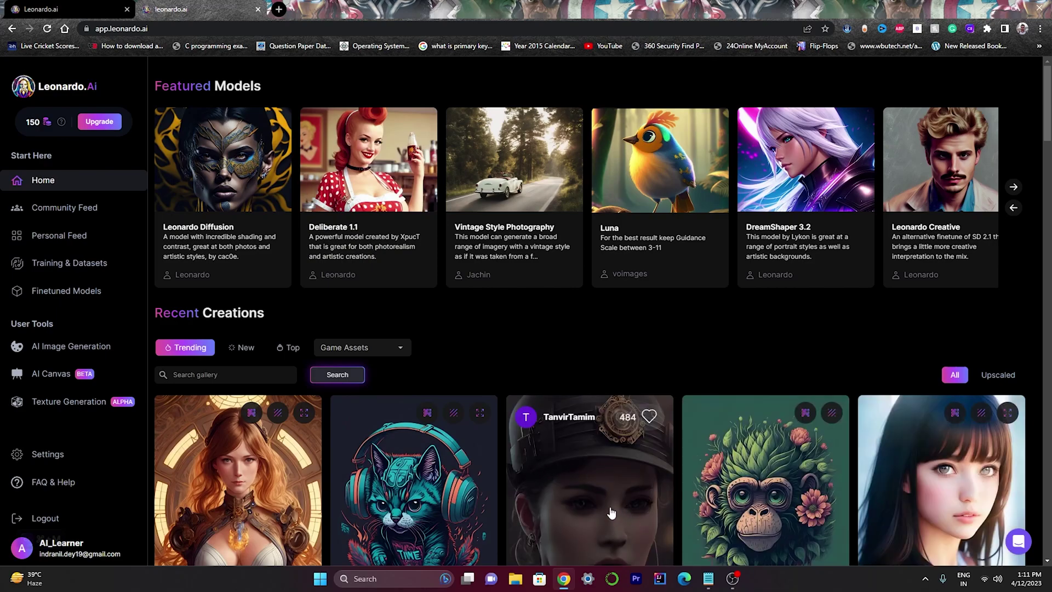
scroll(612, 512, down, 3)
scroll(575, 485, down, 2)
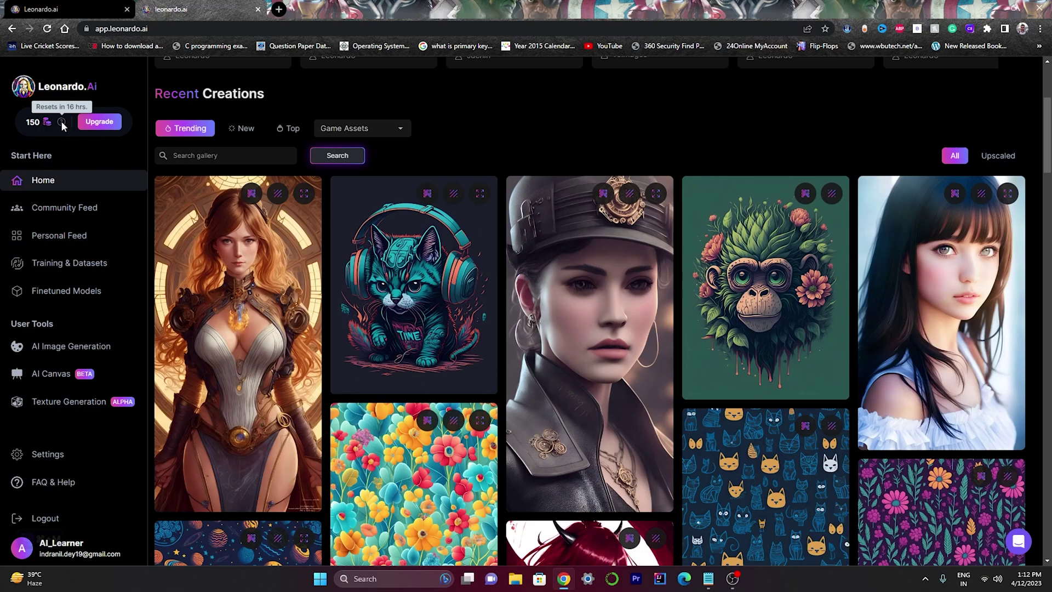
scroll(72, 164, down, 1)
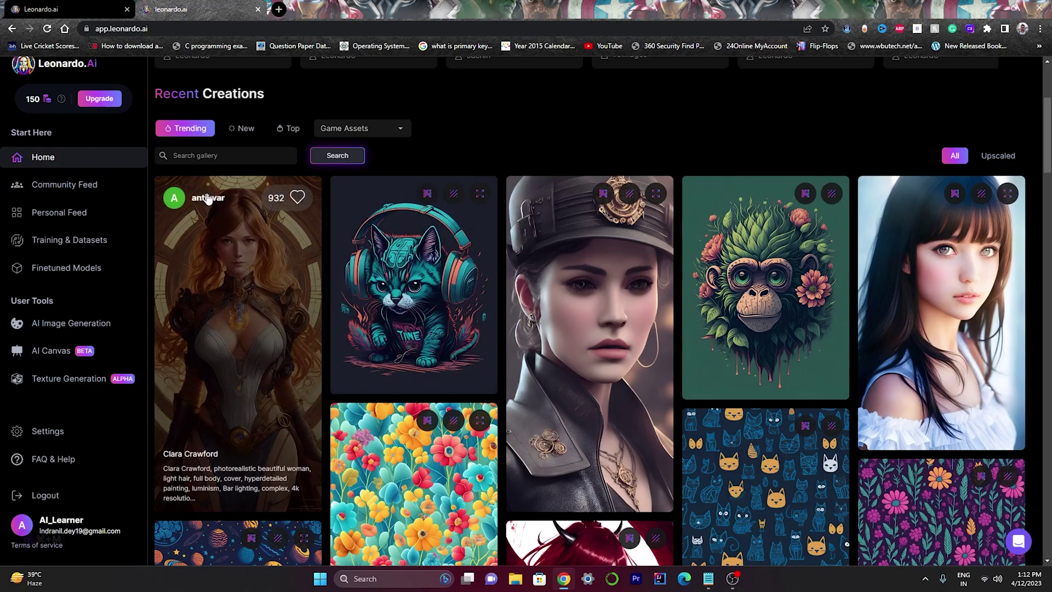
scroll(208, 197, down, 1)
scroll(364, 259, up, 4)
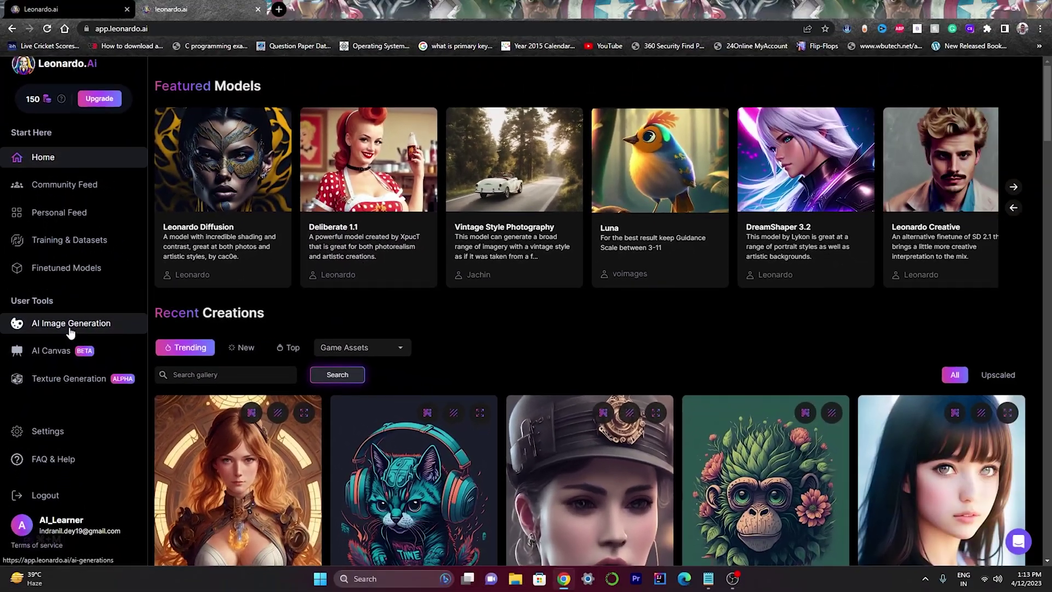
click(69, 323)
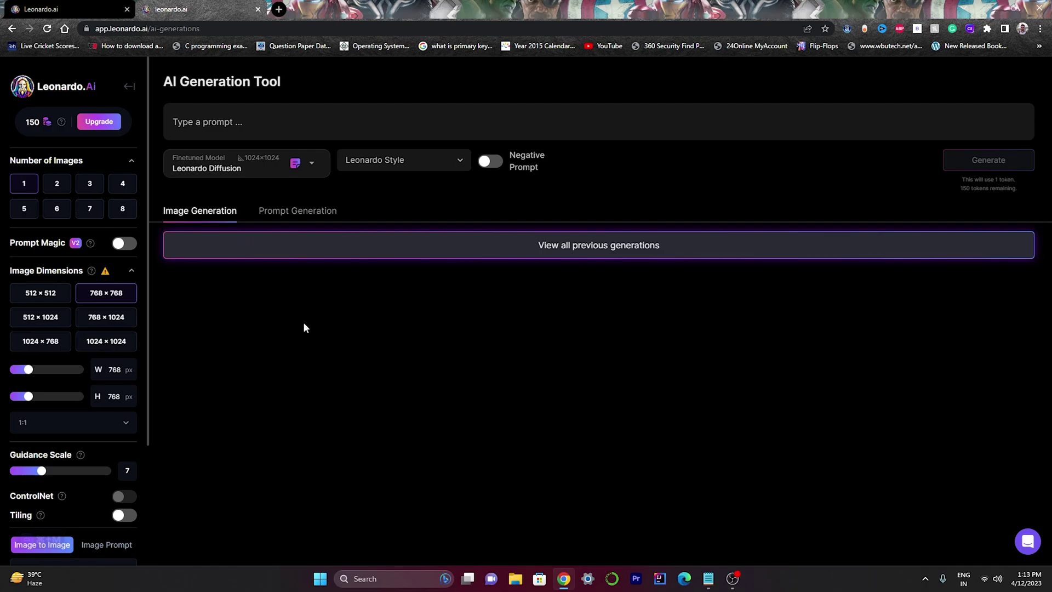
- Generate the pasted snowed-trees-with-cabin prompt, then the stylish girl in a convenience store oil painting
click(230, 124)
text(snowed trees with a cabin and a dog,  hyper detailed)
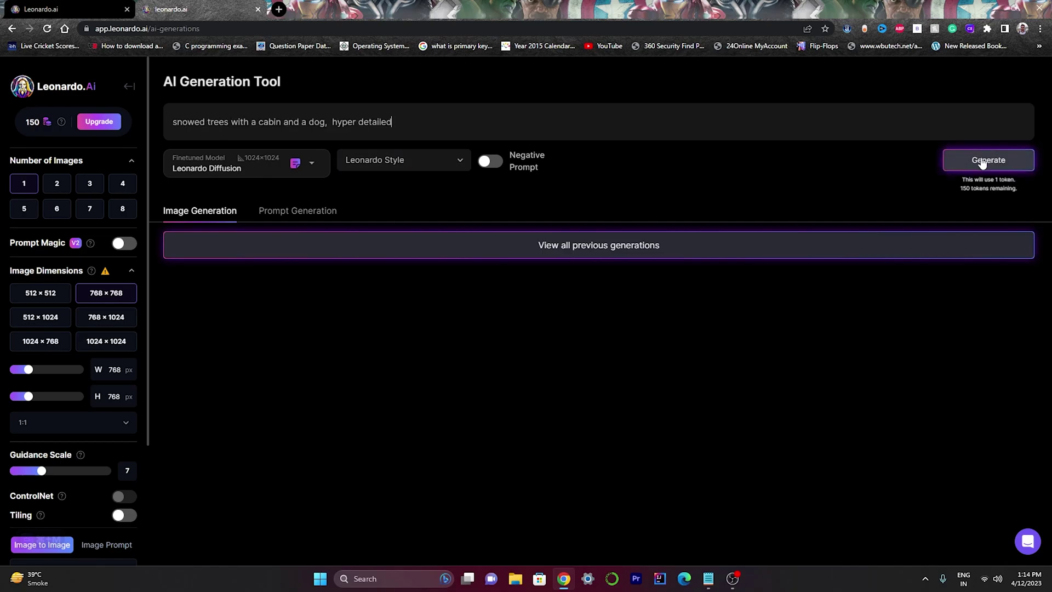
click(981, 163)
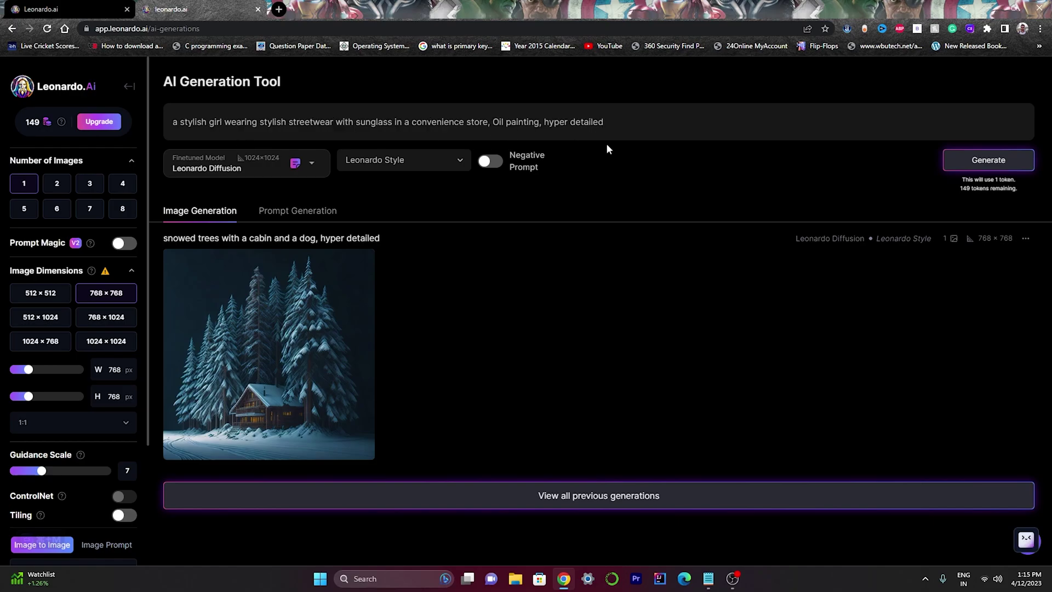
click(988, 160)
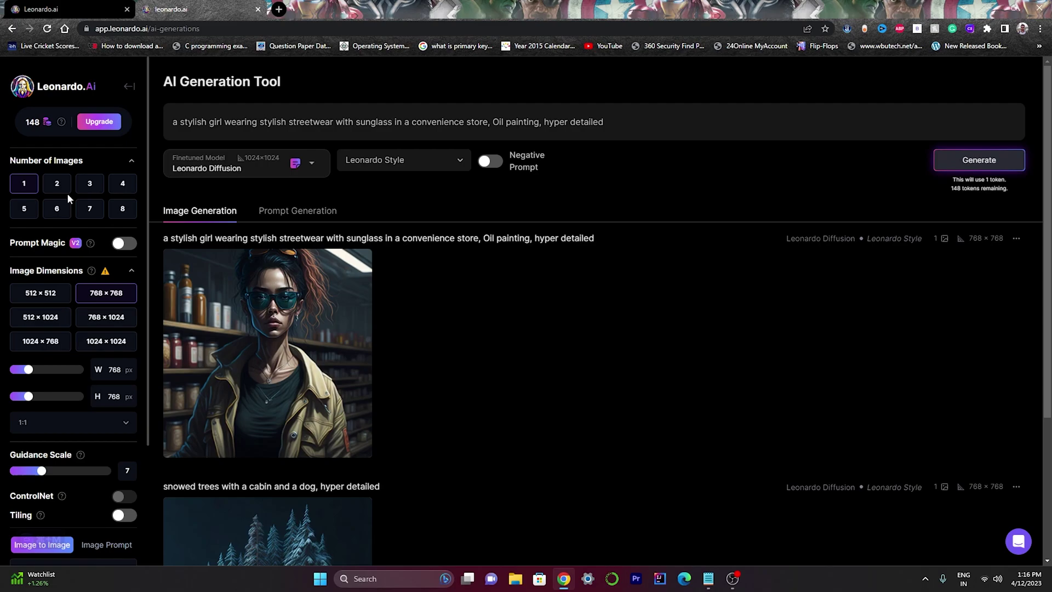
- Set Number of Images to 4 and generate four variations of the stylish girl painting
click(122, 183)
click(979, 160)
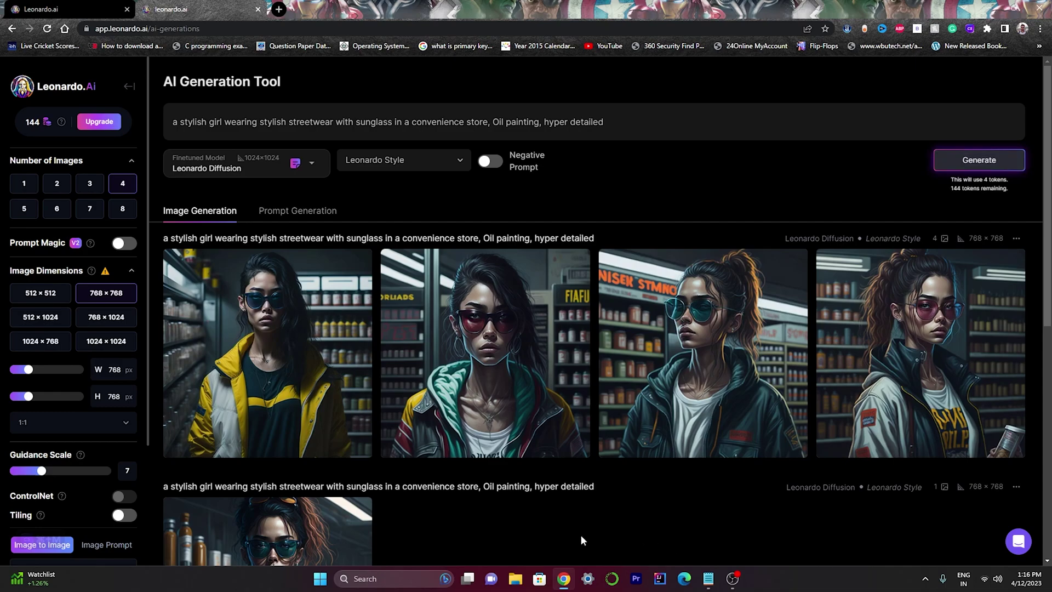
mouse_move(267, 352)
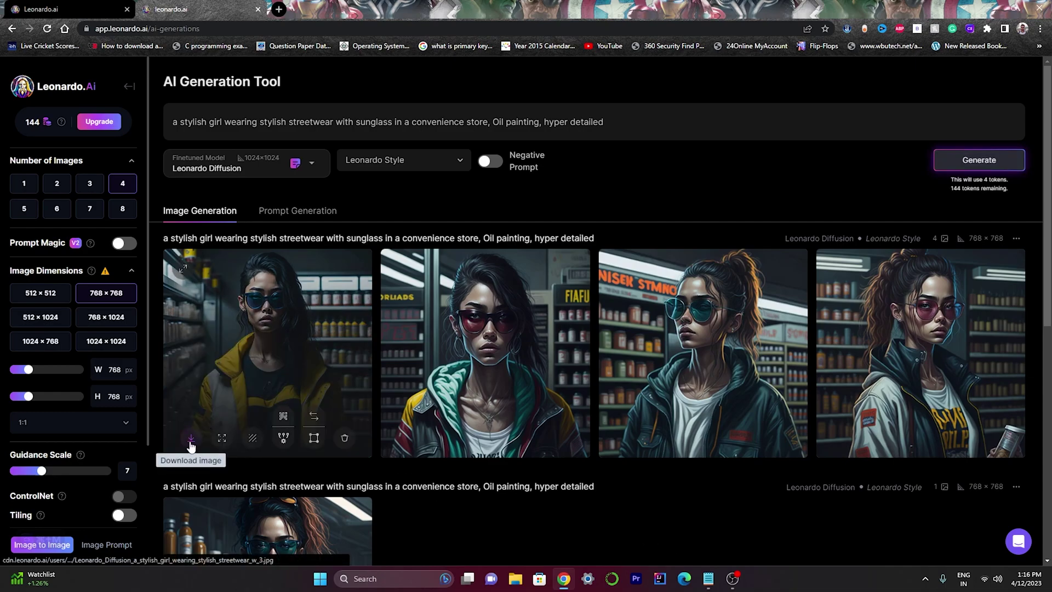
- Download the first girl image and save it to disk as a jpg, returning to the app tab
click(190, 440)
right_click(464, 231)
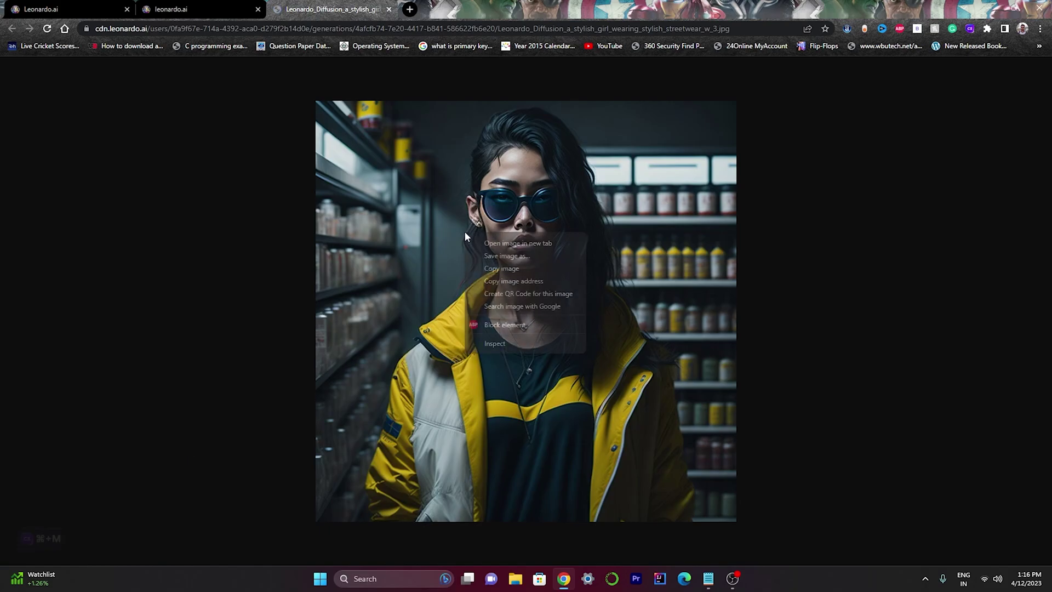
click(507, 256)
key(Return)
click(171, 9)
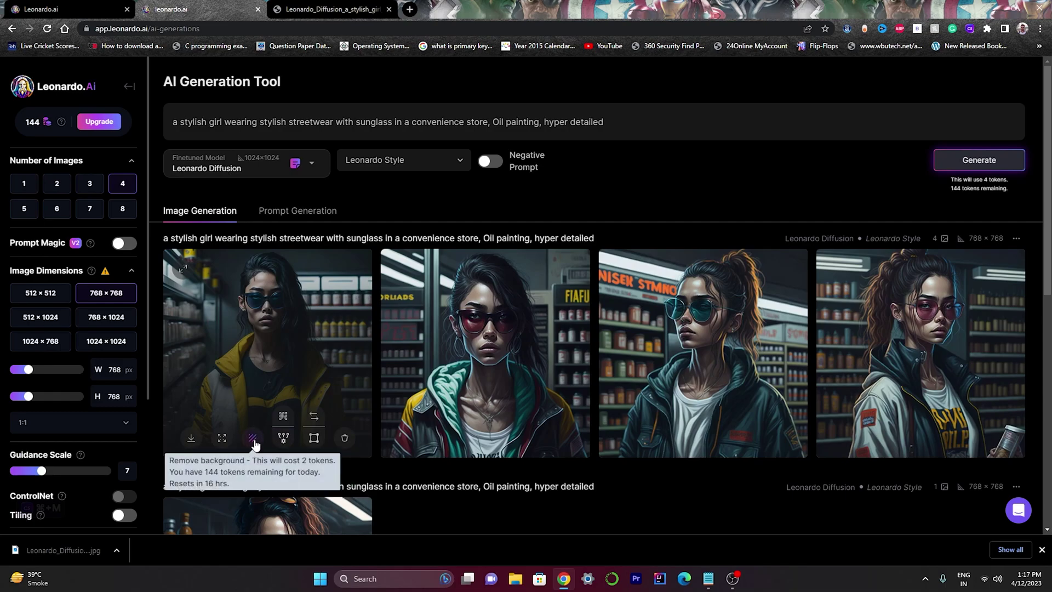
- Remove the background from the first girl image and go back to the home dashboard
click(254, 439)
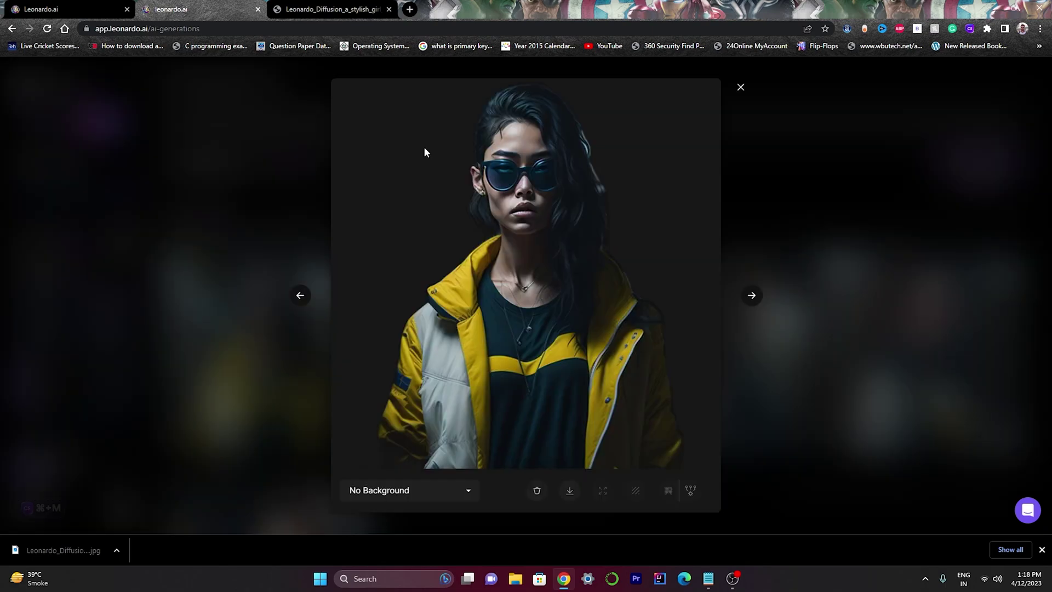
click(763, 179)
click(66, 86)
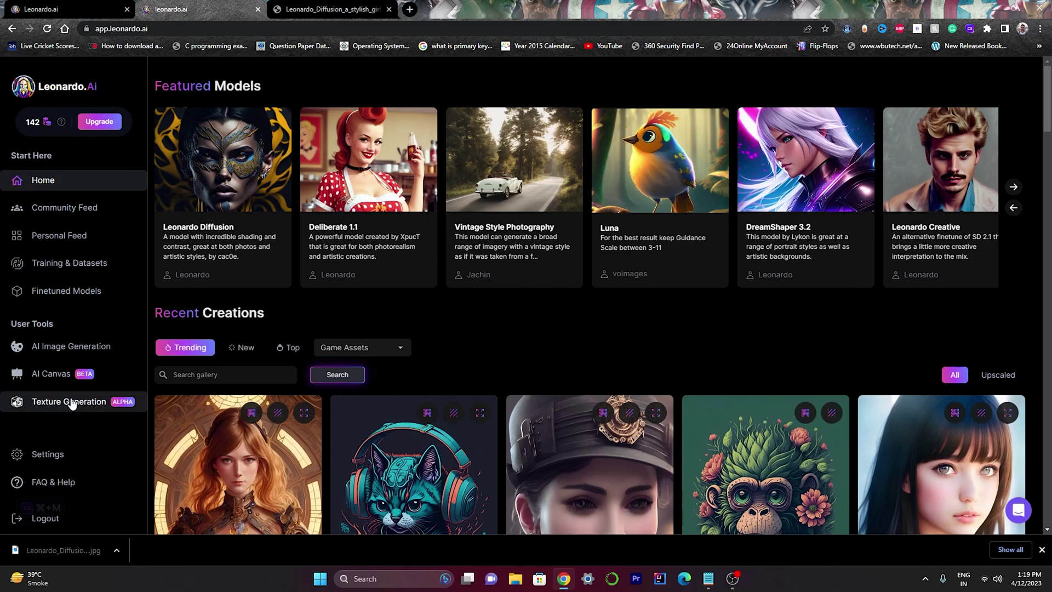
- Look over the Iron Man object in 3D Texture Generation and focus its texture prompt field
click(91, 404)
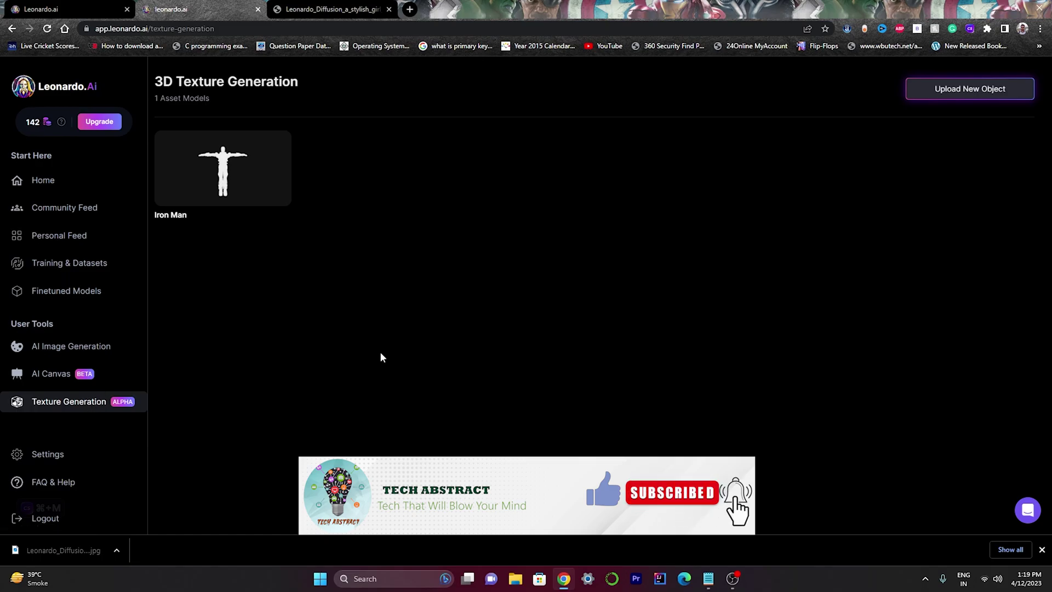
click(220, 178)
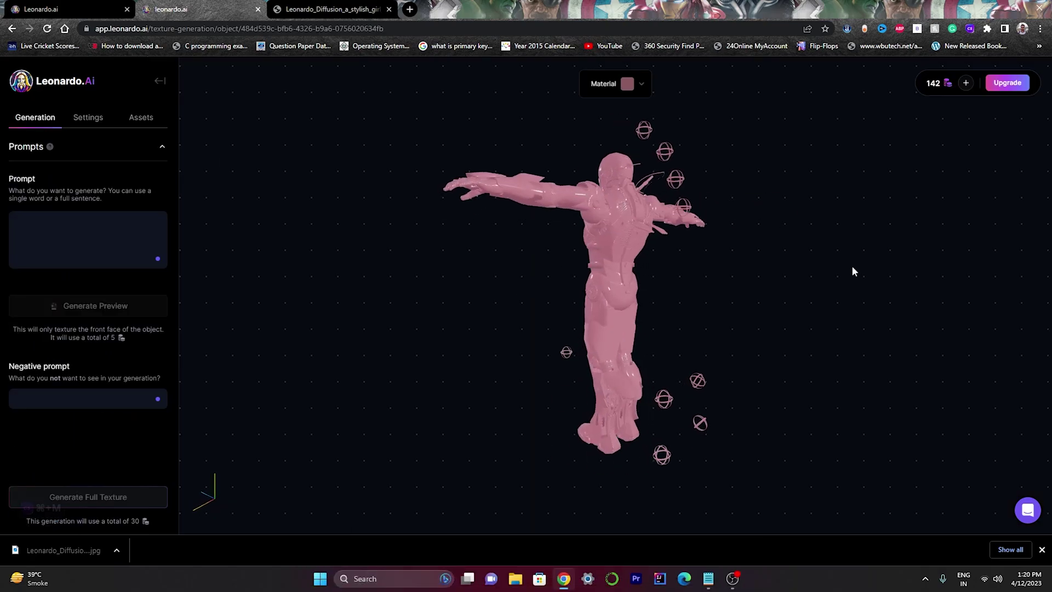
click(31, 220)
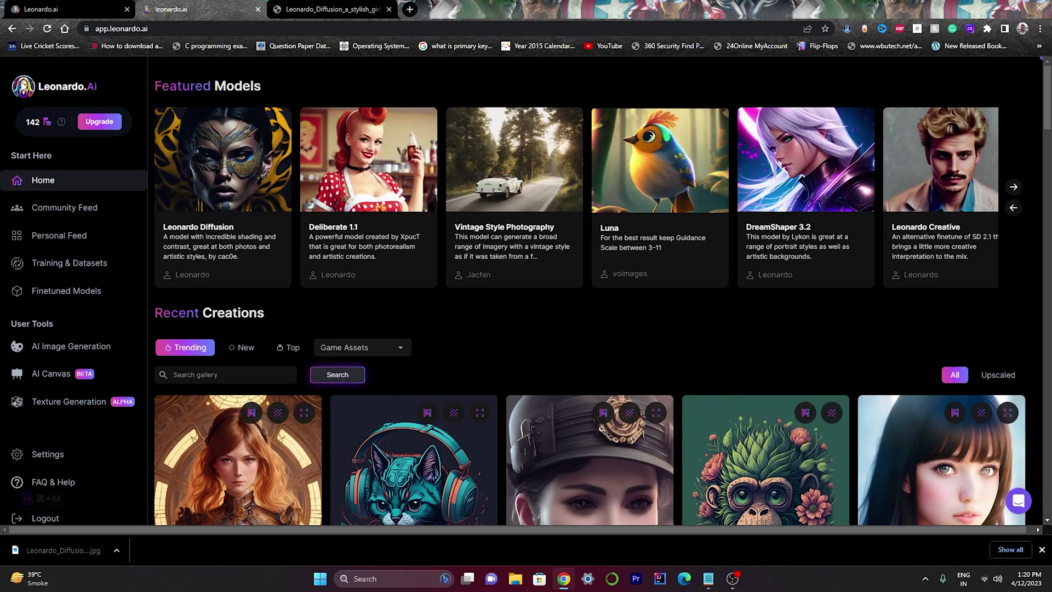
- In AI Canvas, generate the snowy cabin-and-dog scene, cycle variations and accept one onto the canvas
click(49, 373)
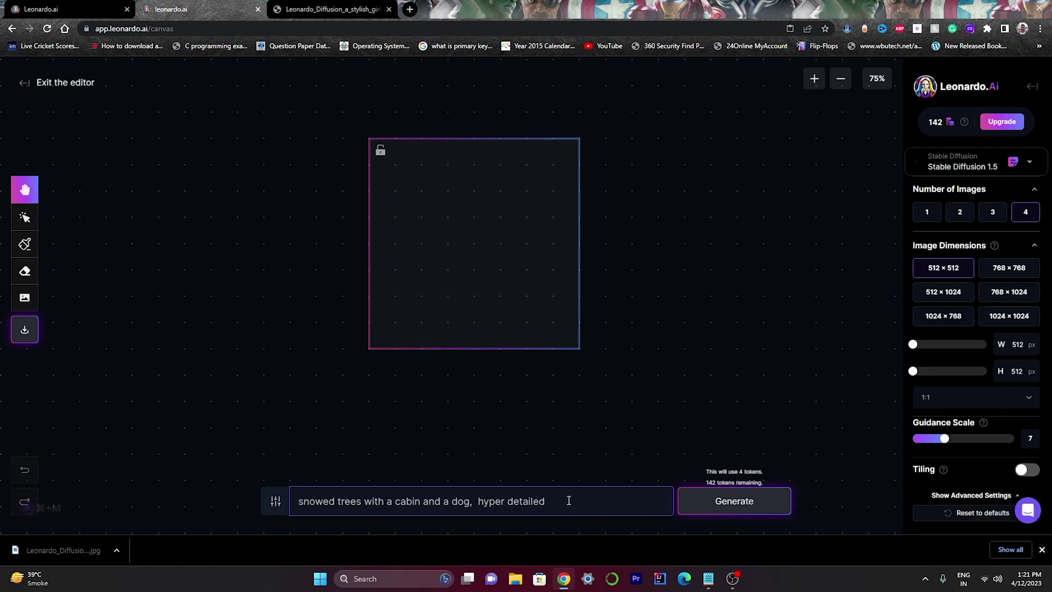
click(709, 510)
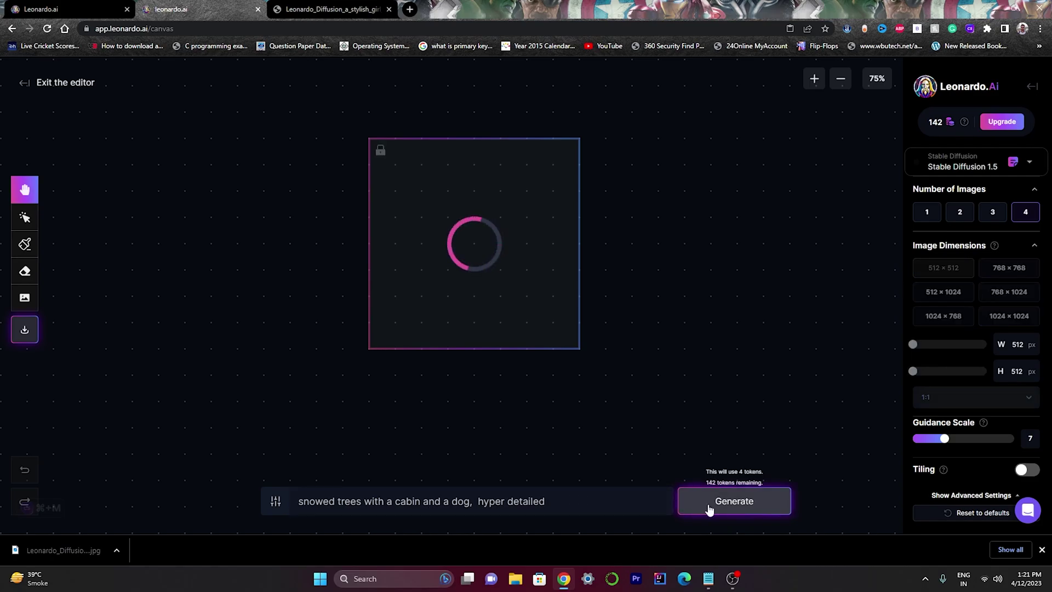
click(431, 360)
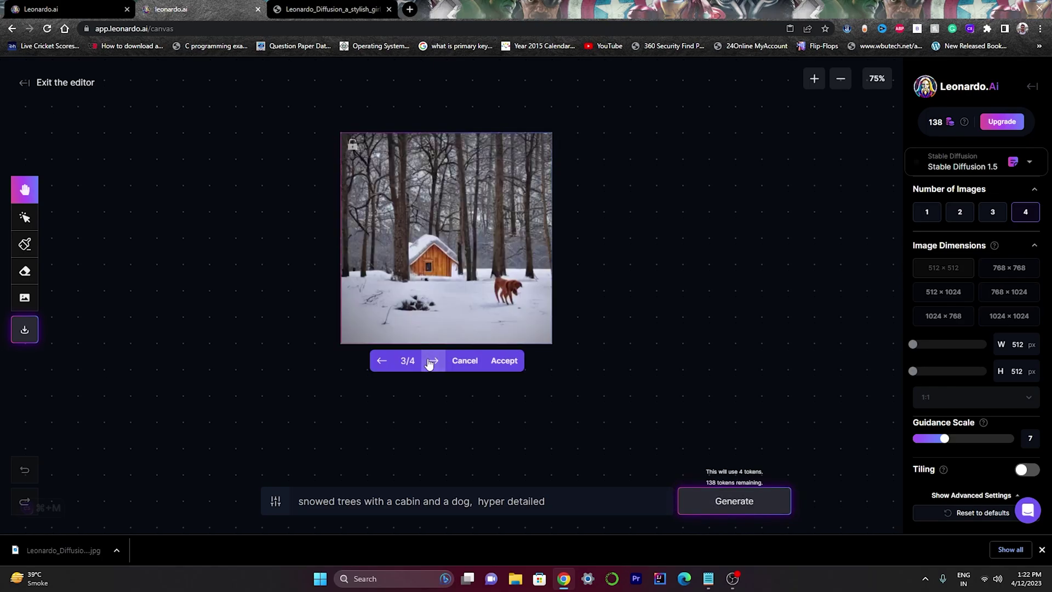
click(432, 361)
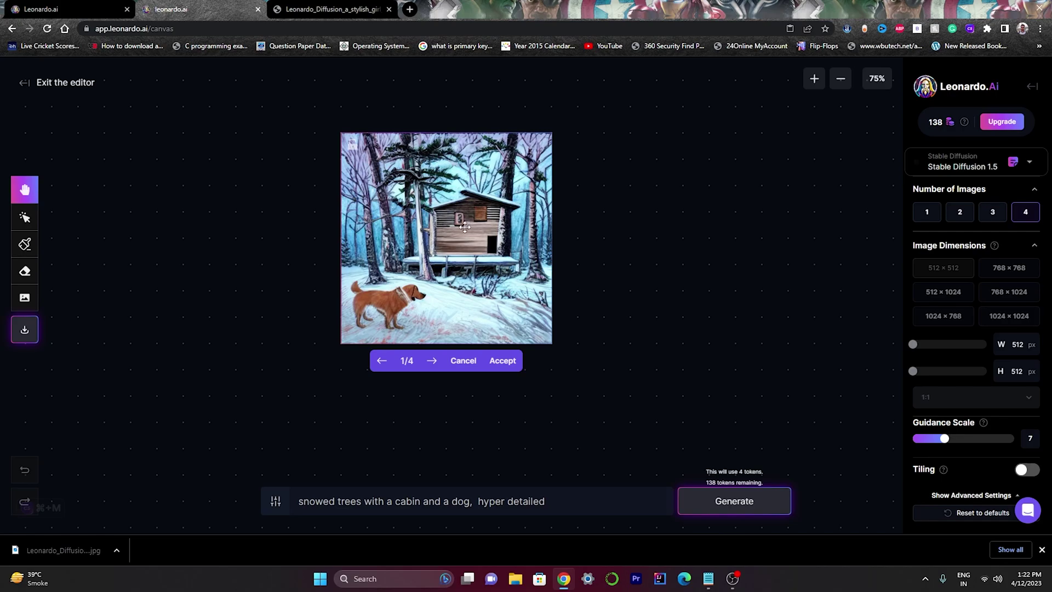
click(504, 362)
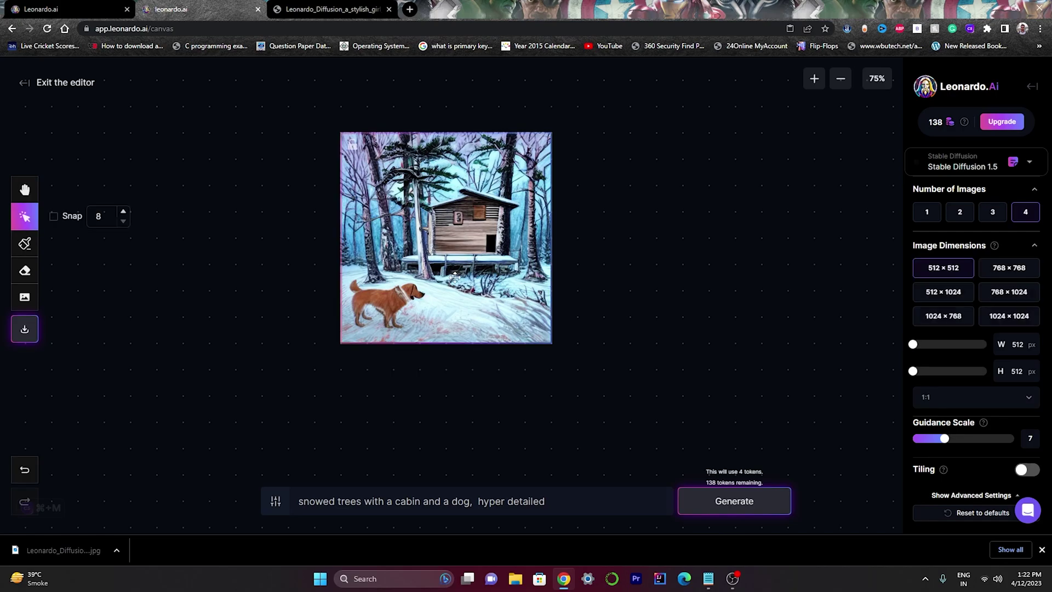
- Outpaint the area right of the cabin image and browse the extended variations with more dogs
drag(454, 278, 570, 205)
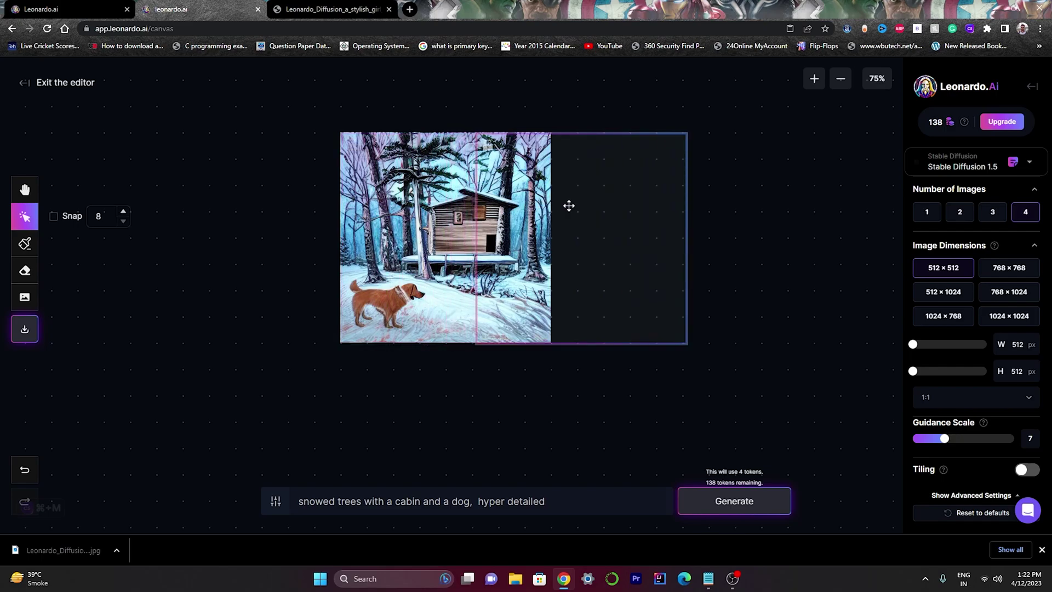
click(723, 504)
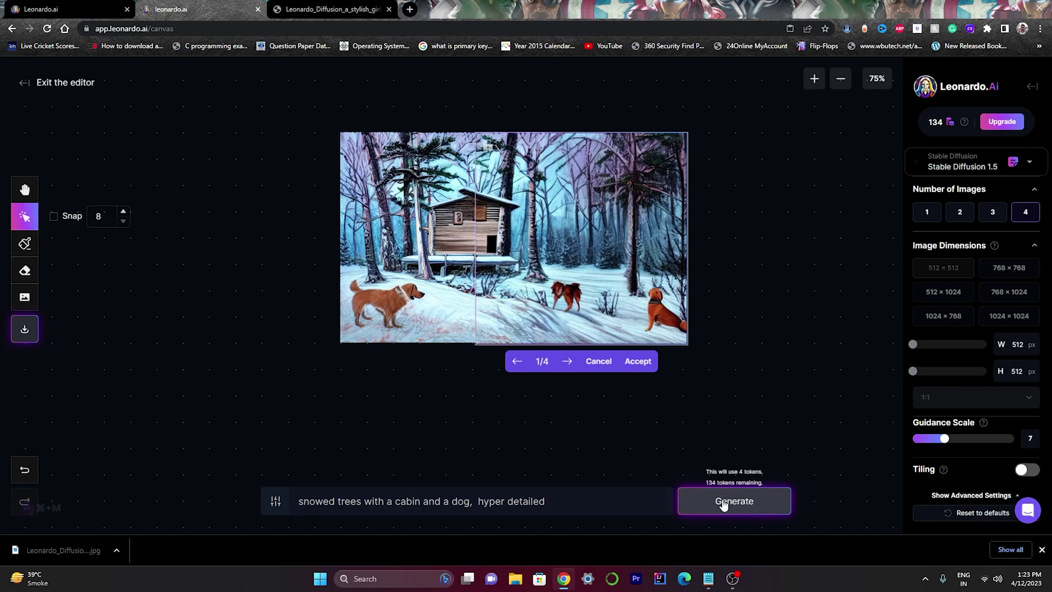
click(517, 361)
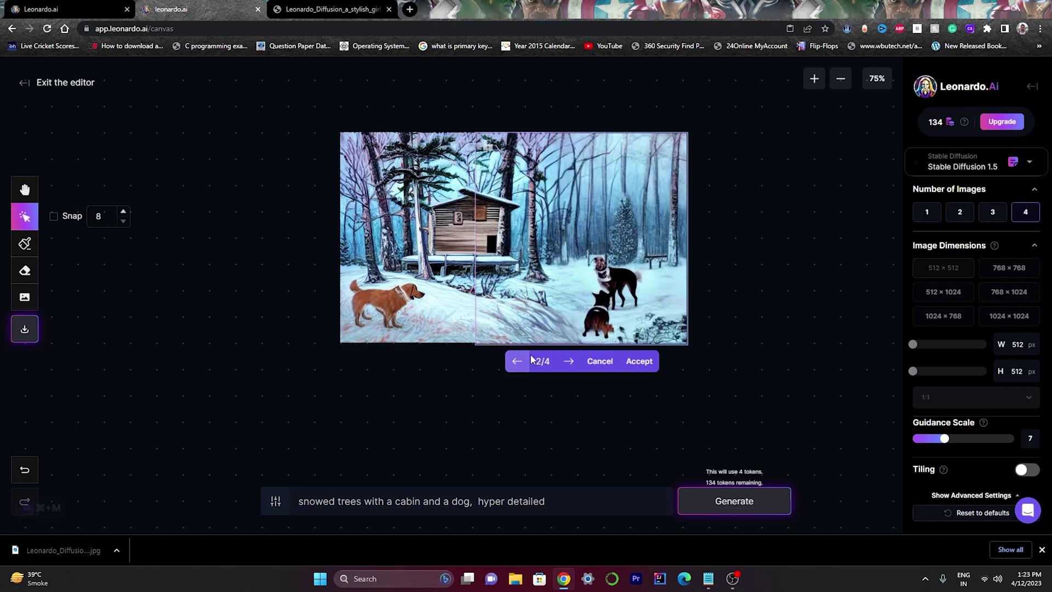
click(567, 361)
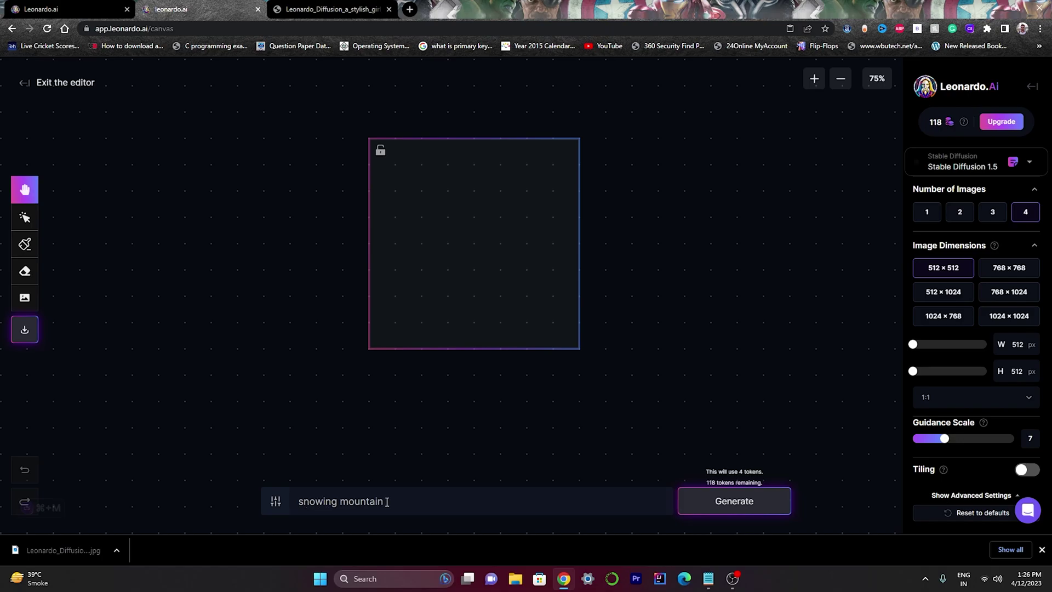
- Generate the snowing mountain image, accept it, and outpaint the area to its right
click(720, 507)
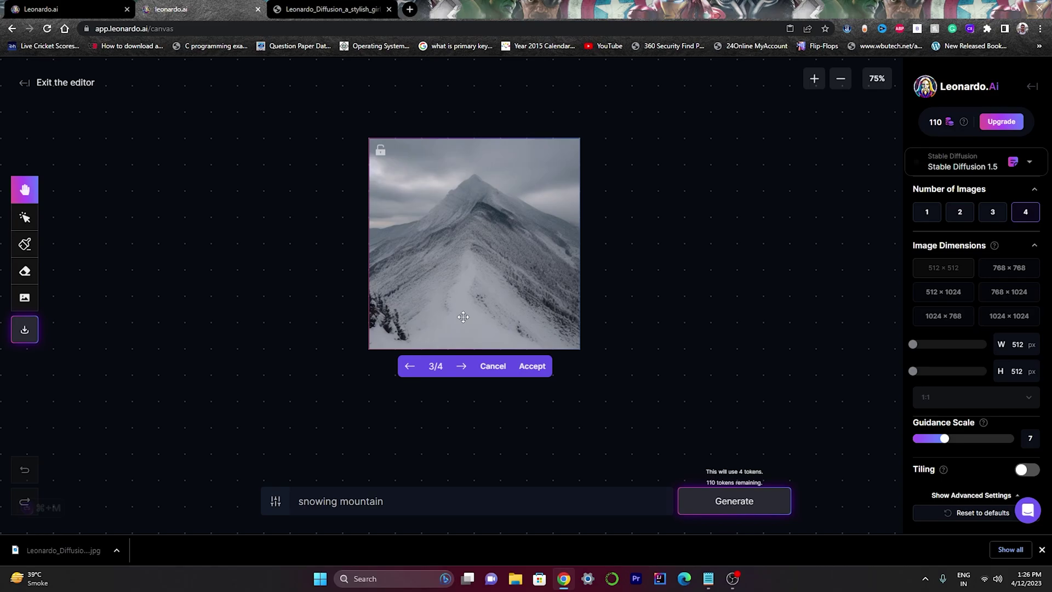
click(535, 371)
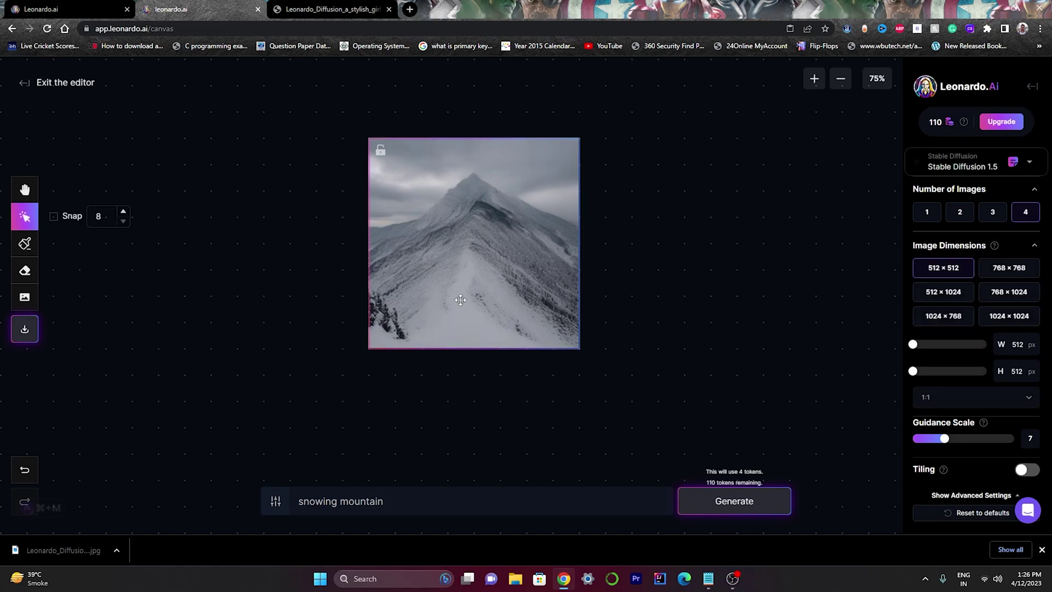
drag(462, 300, 595, 300)
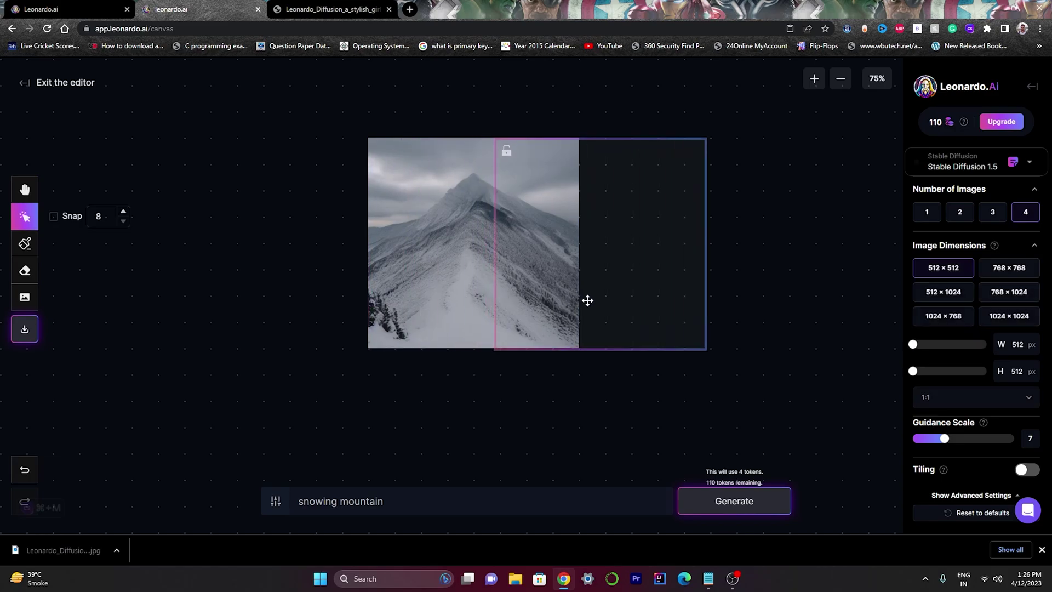
click(733, 501)
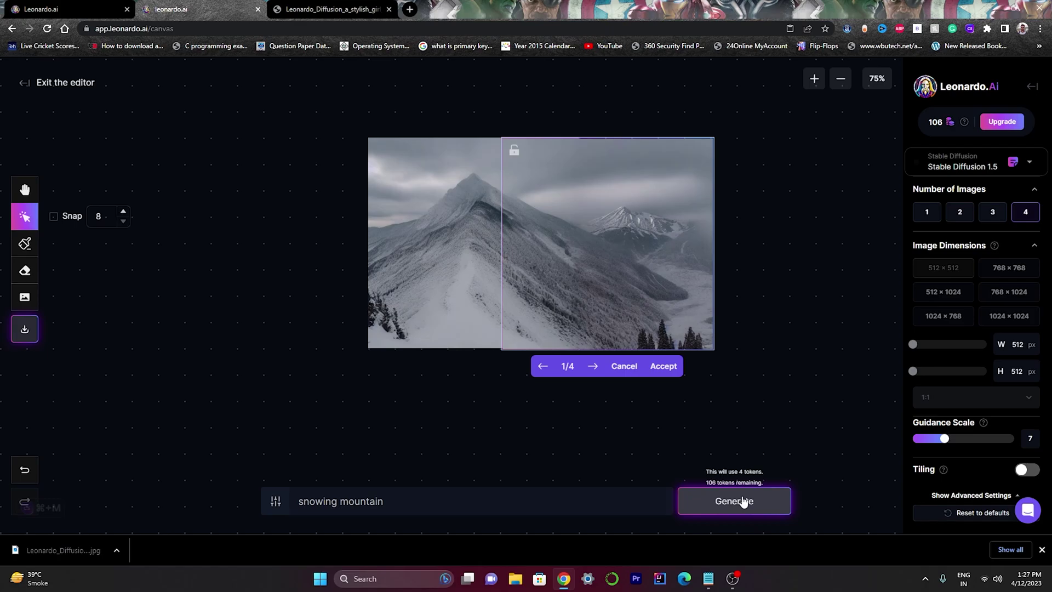
- Browse the outpainted misty-peak variations and accept variation 4/4
click(592, 366)
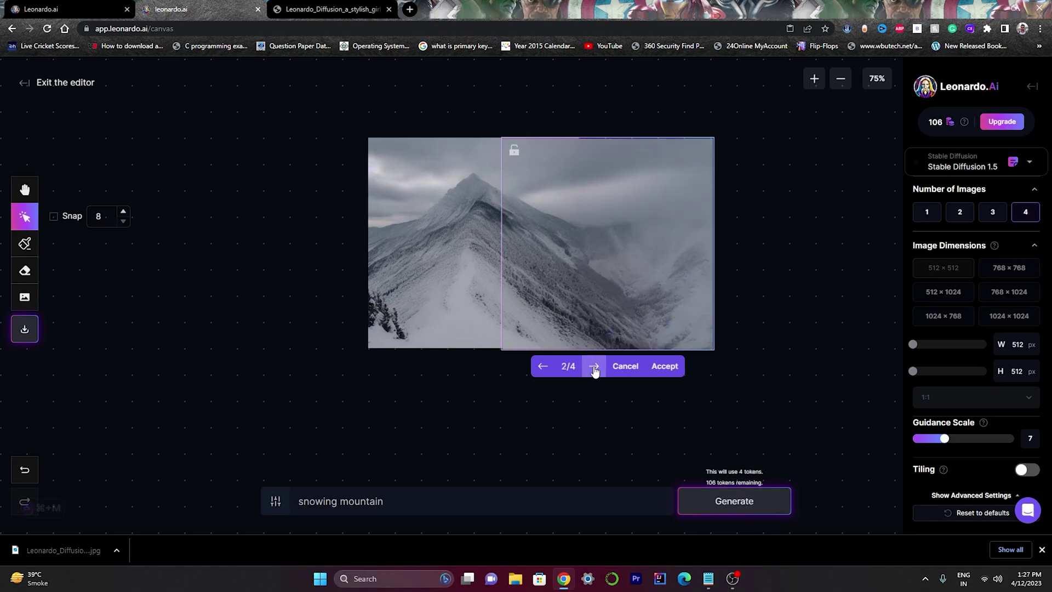
click(594, 366)
click(544, 366)
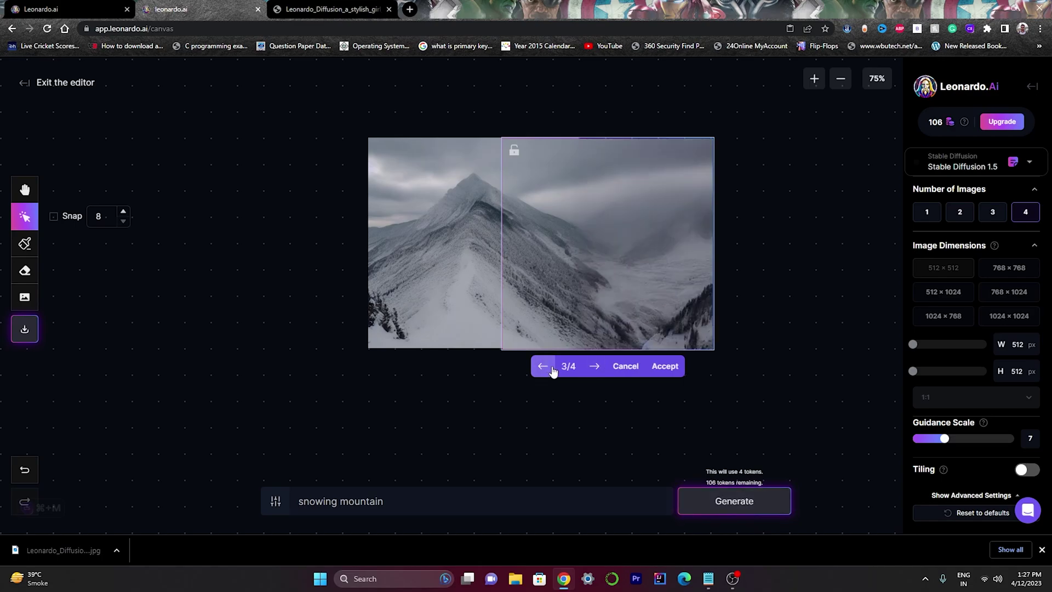
click(593, 365)
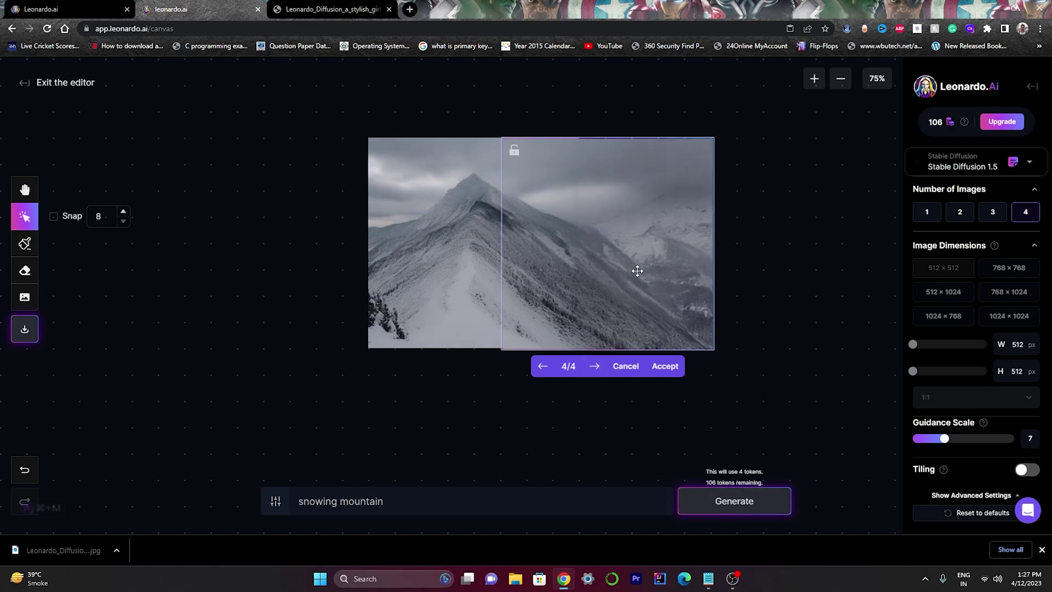
click(664, 365)
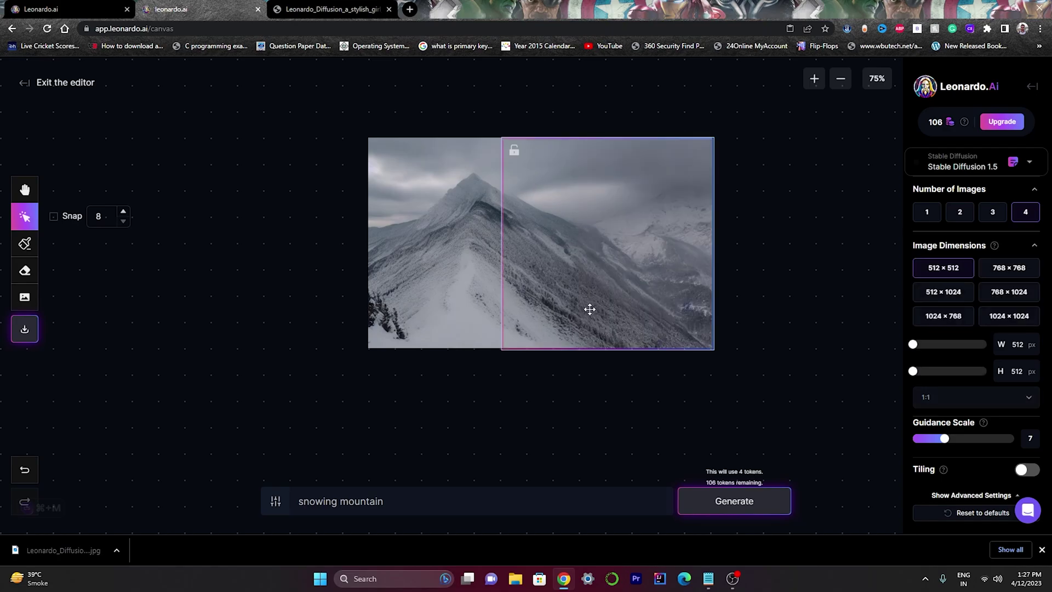
- Outpaint the area below the mountain's lower left with snowy slope, regenerating once
drag(590, 309, 455, 429)
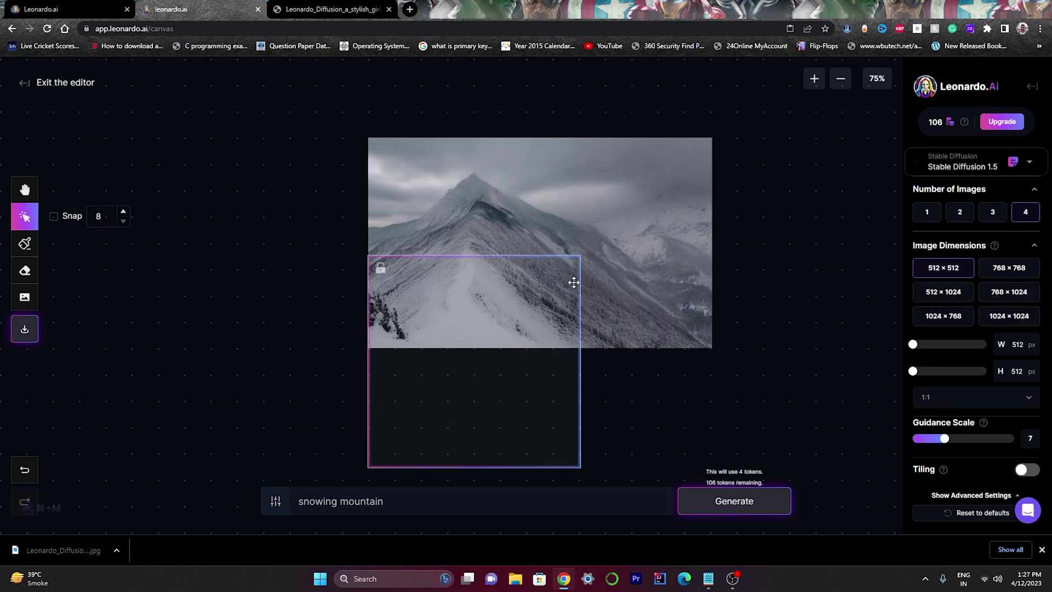
click(717, 507)
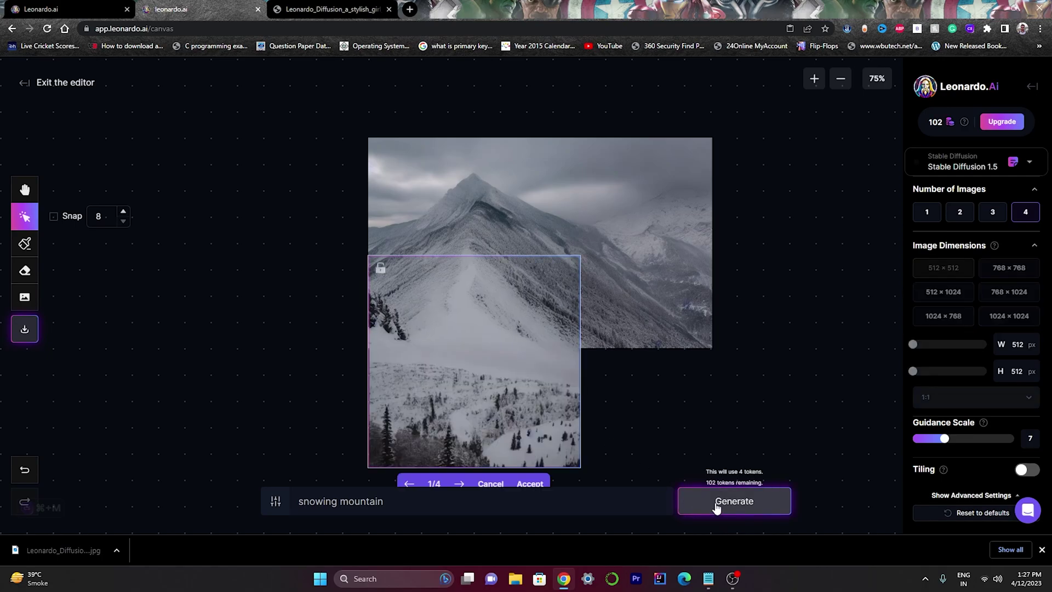
click(717, 507)
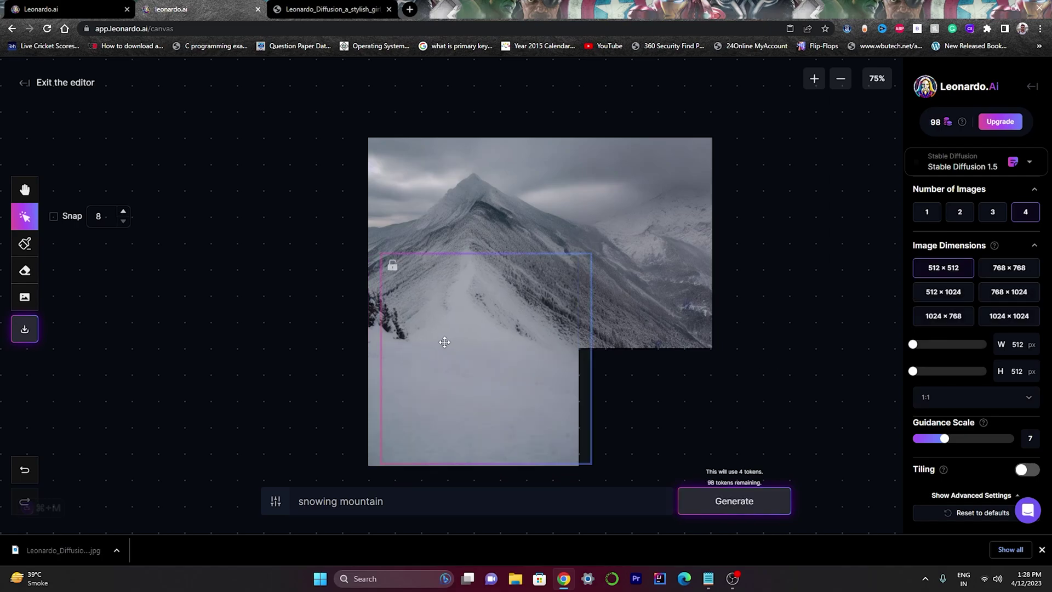
- Outpaint the empty lower-right corner and accept variation 2/4 with the lone tree
drag(448, 345, 572, 357)
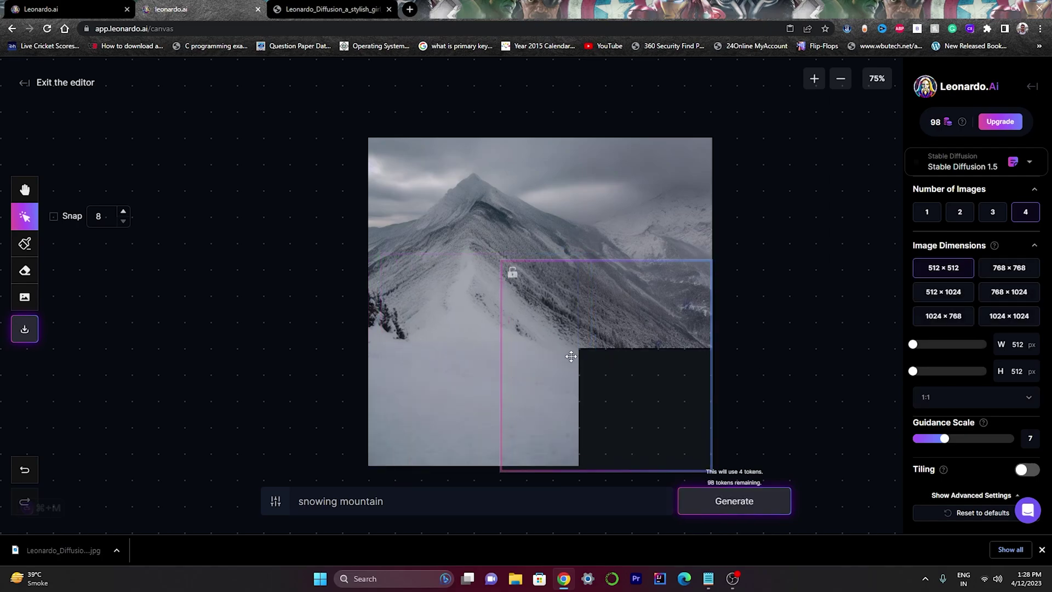
click(734, 501)
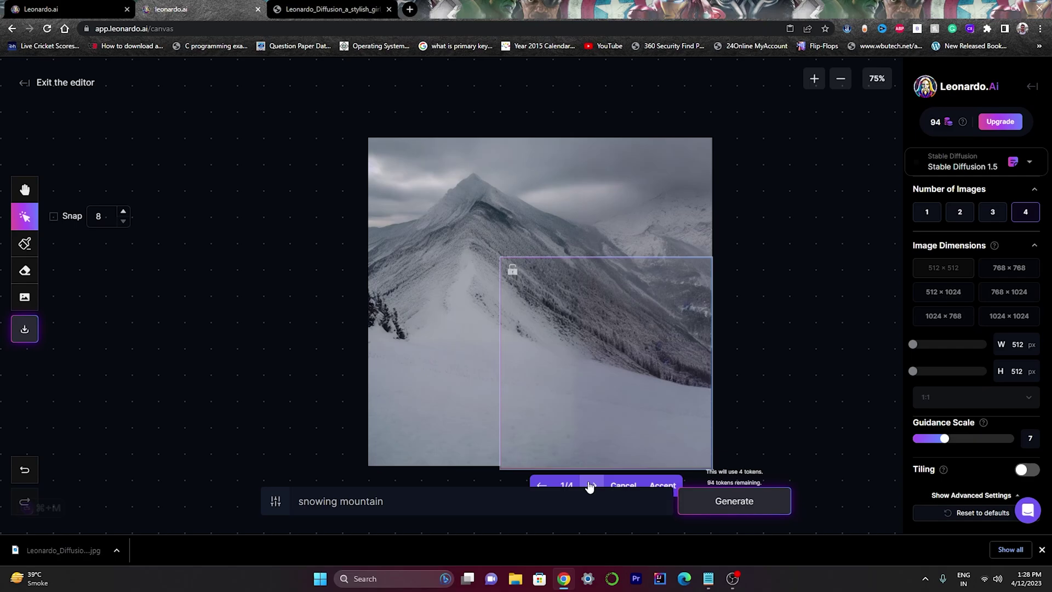
click(590, 485)
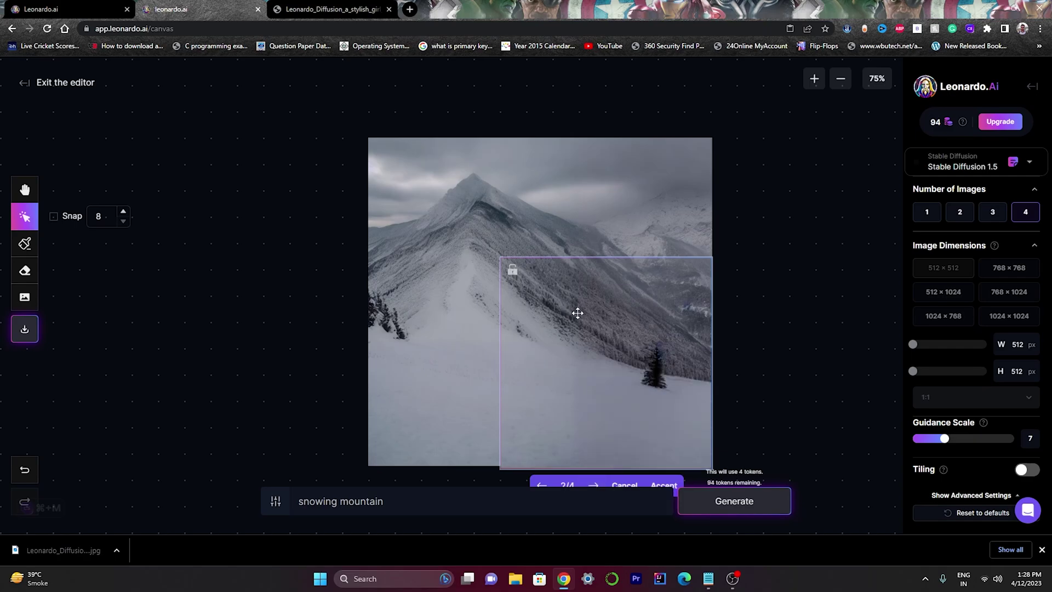
click(664, 485)
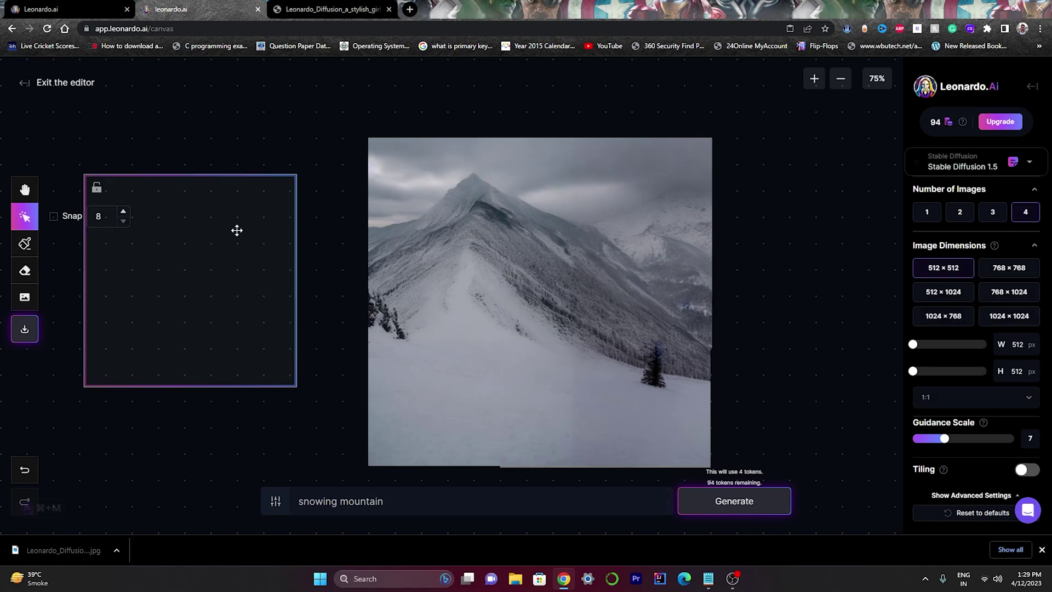